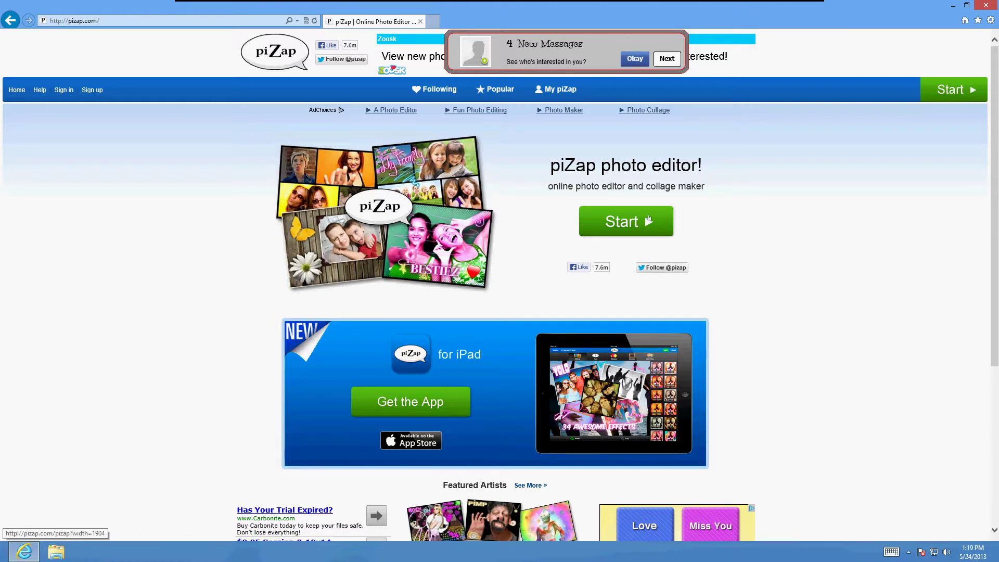
- Start a new piZap project and choose the four-photo collage layout
{"action": "left_click", "coordinate": [628, 222]}
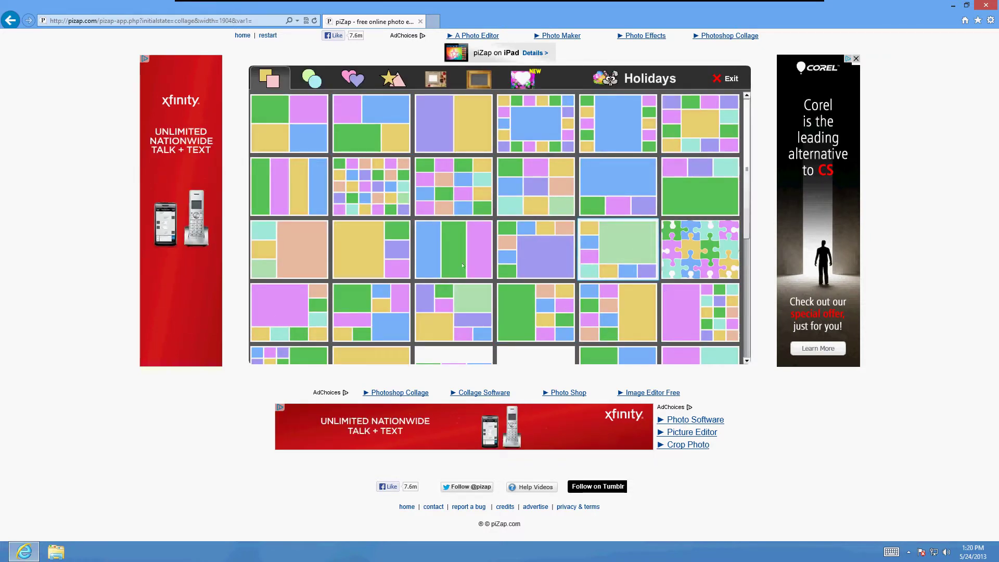
{"action": "left_click", "coordinate": [377, 127]}
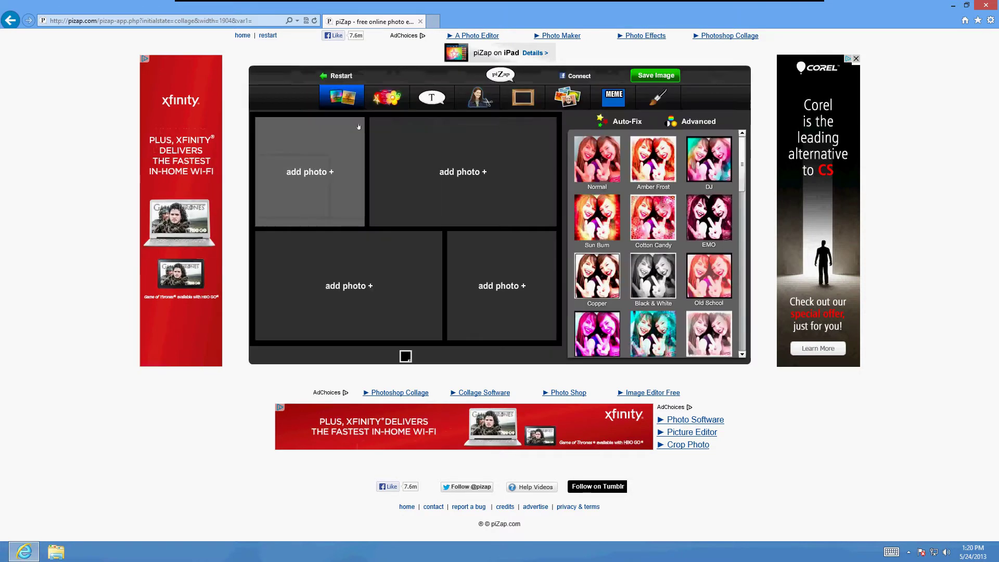
- Upload the psychedelic dmt_4 image from Pictures into the top-left cell
{"action": "left_click", "coordinate": [312, 196]}
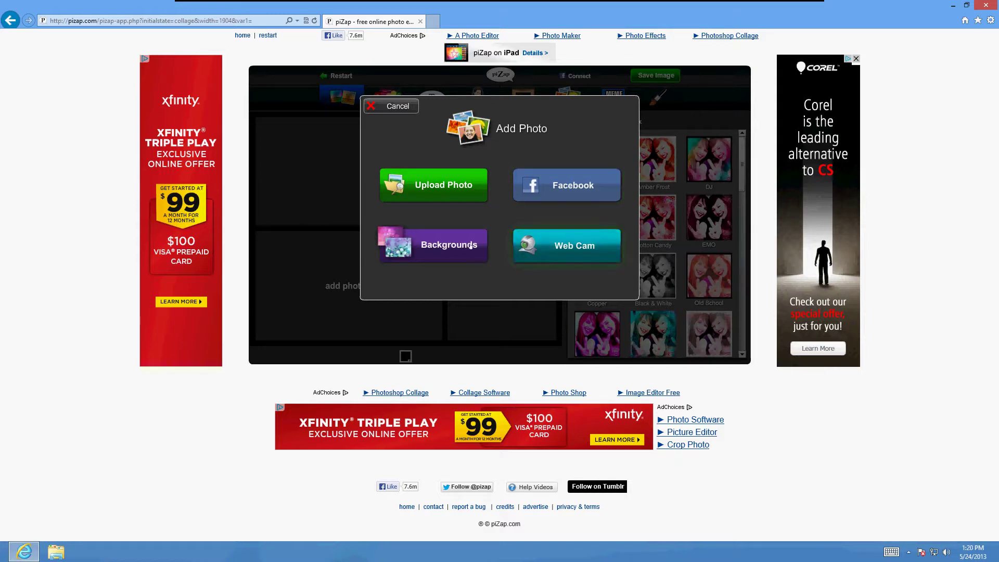
{"action": "left_click", "coordinate": [432, 189]}
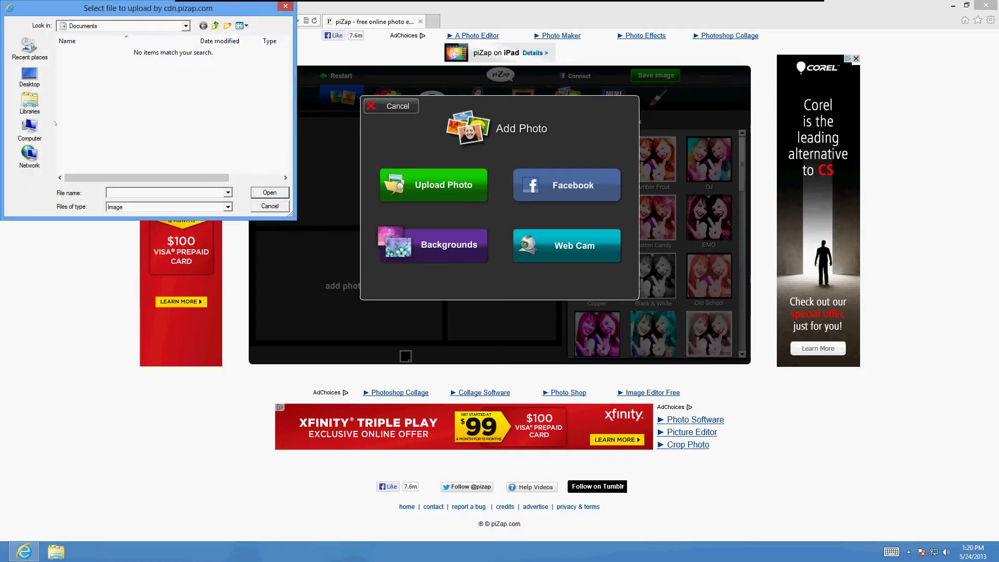
{"action": "left_click", "coordinate": [31, 105]}
{"action": "double_click", "coordinate": [106, 92]}
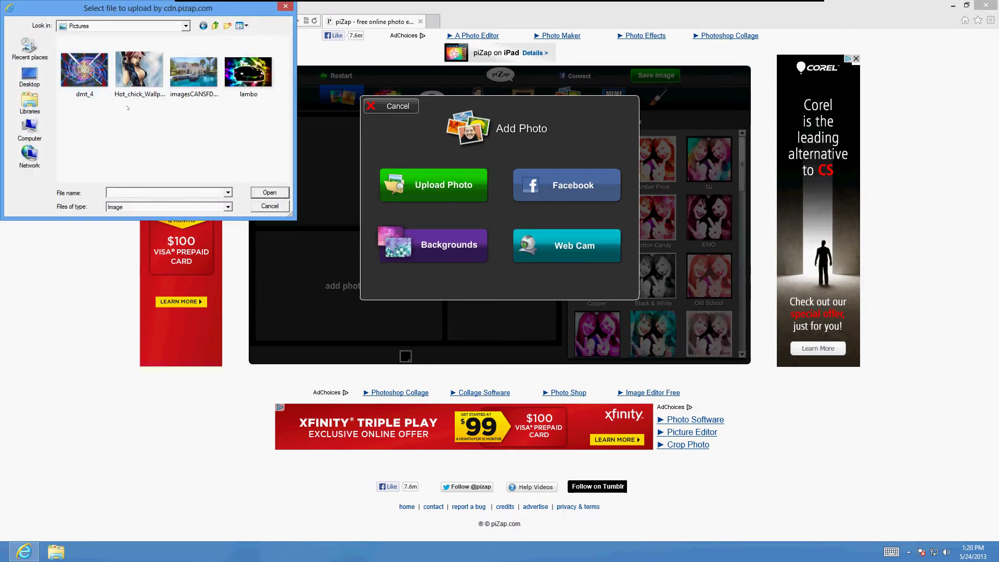
{"action": "left_click", "coordinate": [84, 72]}
{"action": "left_click", "coordinate": [270, 193]}
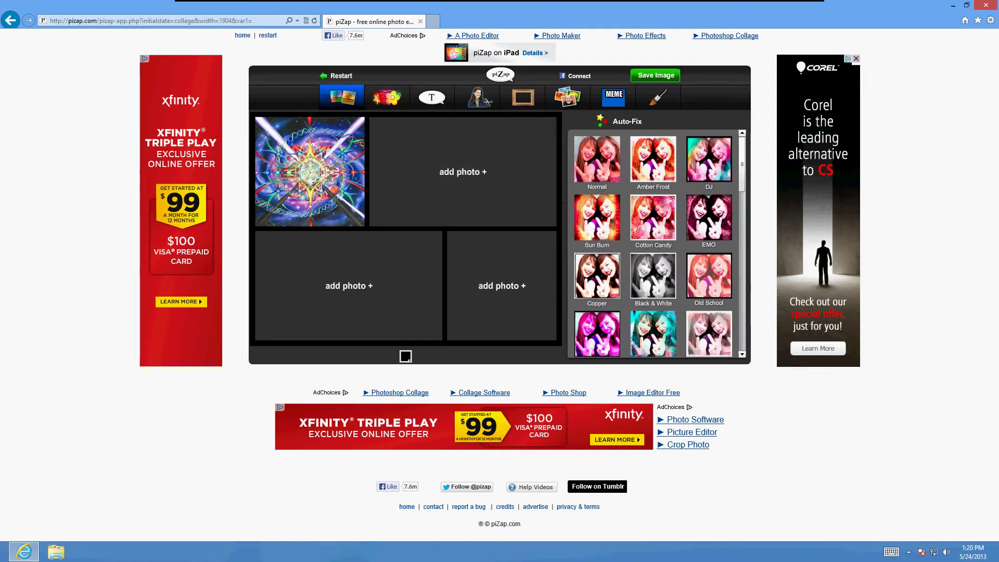
- Upload the comic heroine wallpaper from Pictures into the top-right cell
{"action": "left_click", "coordinate": [465, 187]}
{"action": "left_click", "coordinate": [433, 185]}
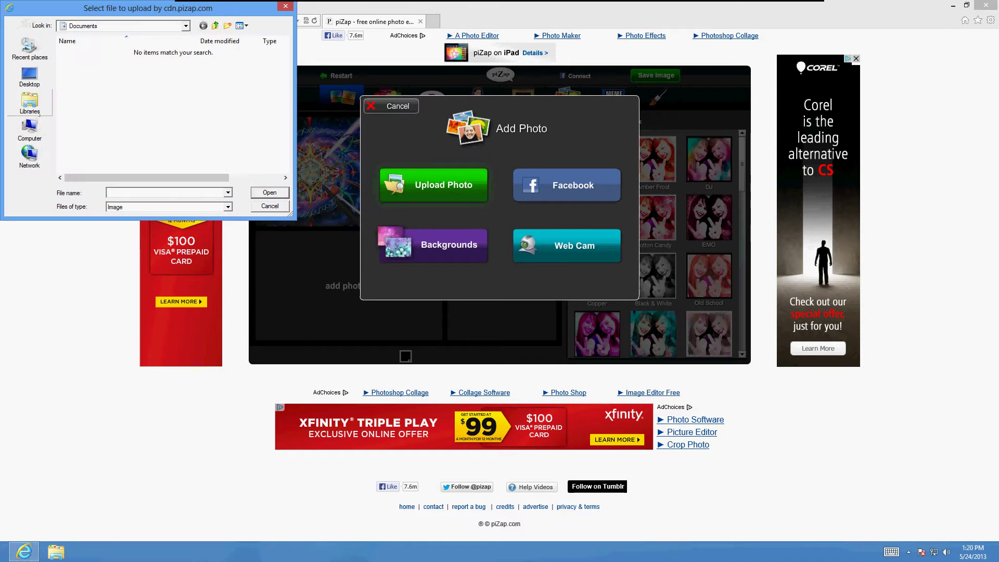
{"action": "left_click", "coordinate": [33, 108]}
{"action": "double_click", "coordinate": [94, 74]}
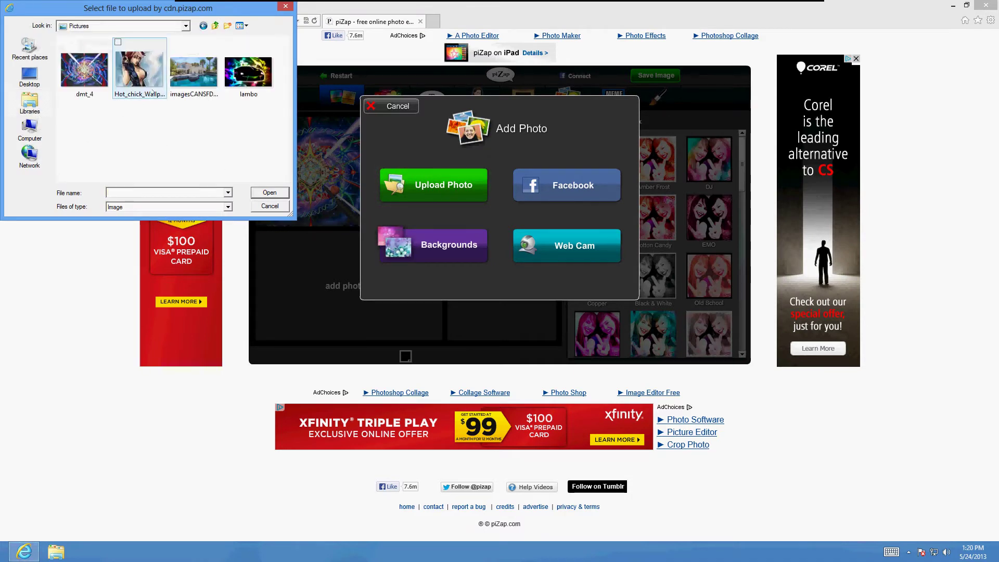
{"action": "left_click", "coordinate": [152, 88]}
{"action": "left_click", "coordinate": [285, 193]}
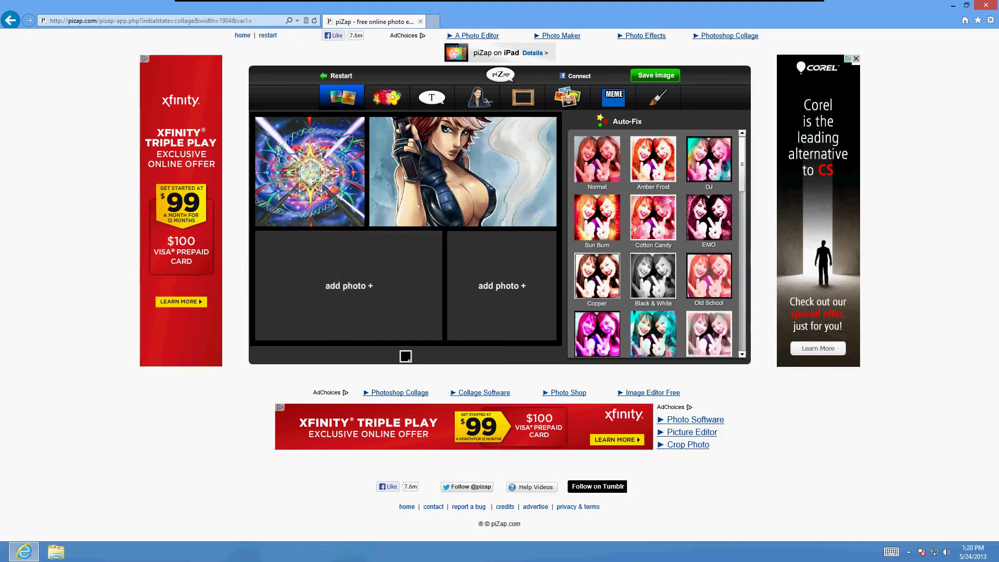
- Upload the mansion photo imagesCANSFDOW from Pictures into the bottom-left cell
{"action": "left_click", "coordinate": [381, 286]}
{"action": "left_click", "coordinate": [433, 185]}
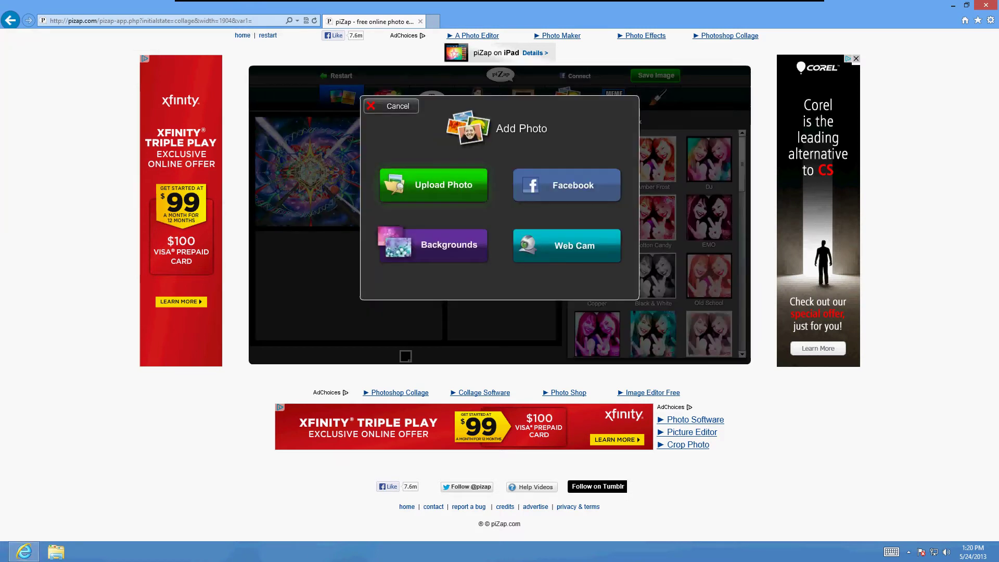
{"action": "left_click", "coordinate": [29, 103]}
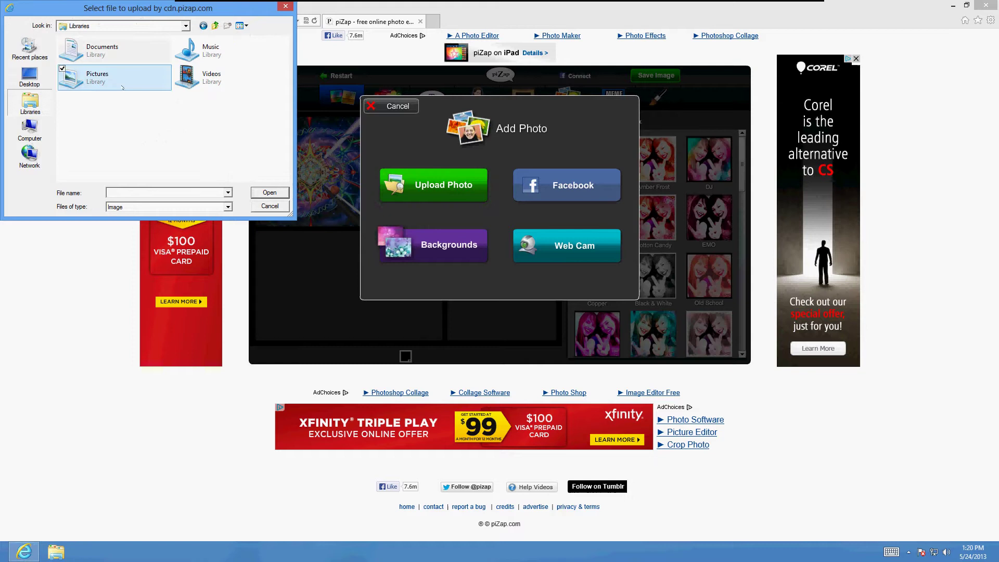
{"action": "double_click", "coordinate": [109, 74]}
{"action": "left_click", "coordinate": [189, 78]}
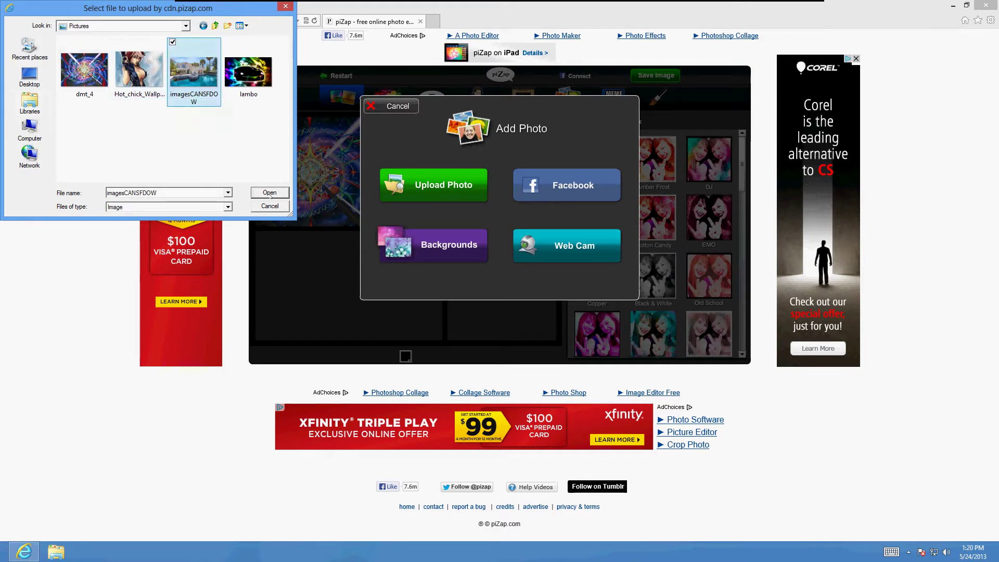
{"action": "double_click", "coordinate": [189, 78]}
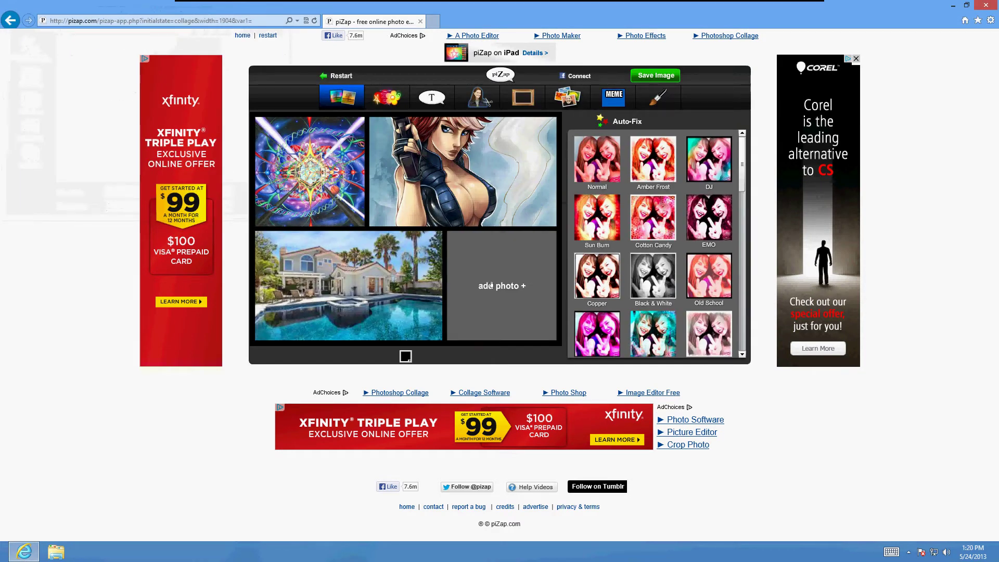
- Upload the neon car image lambo from Pictures into the bottom-right cell
{"action": "left_click", "coordinate": [493, 284]}
{"action": "left_click", "coordinate": [438, 185]}
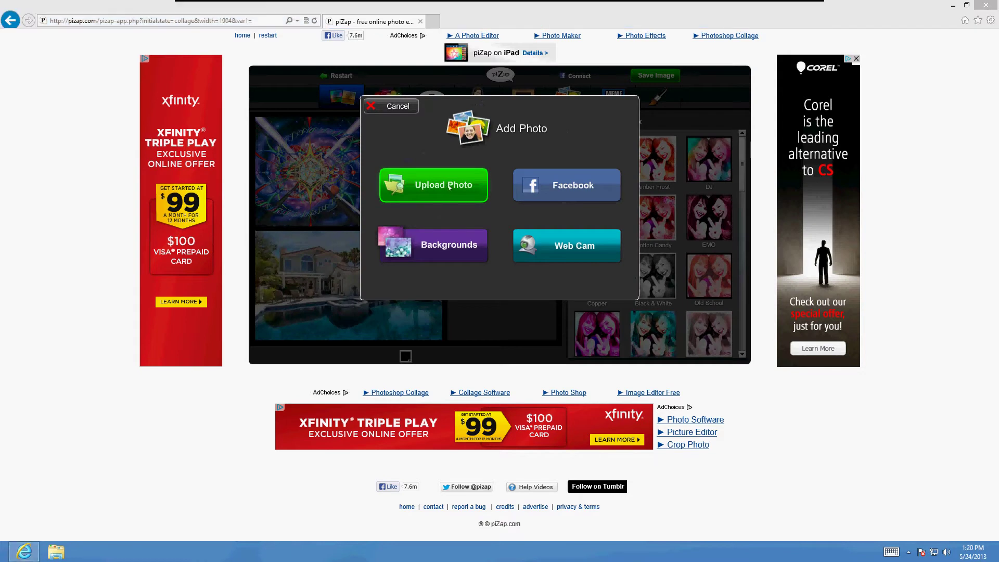
{"action": "left_click", "coordinate": [29, 102]}
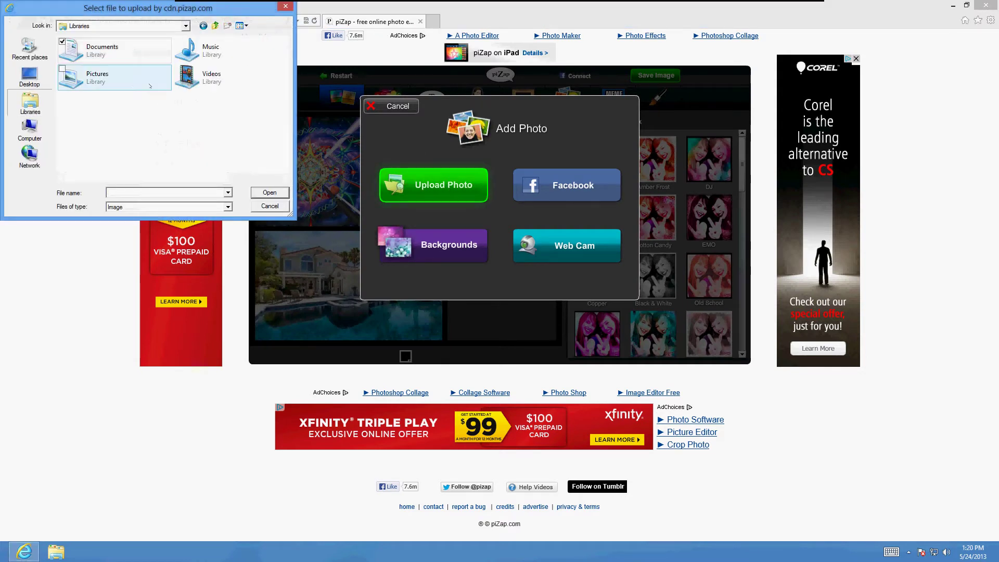
{"action": "double_click", "coordinate": [115, 89]}
{"action": "left_click", "coordinate": [236, 76]}
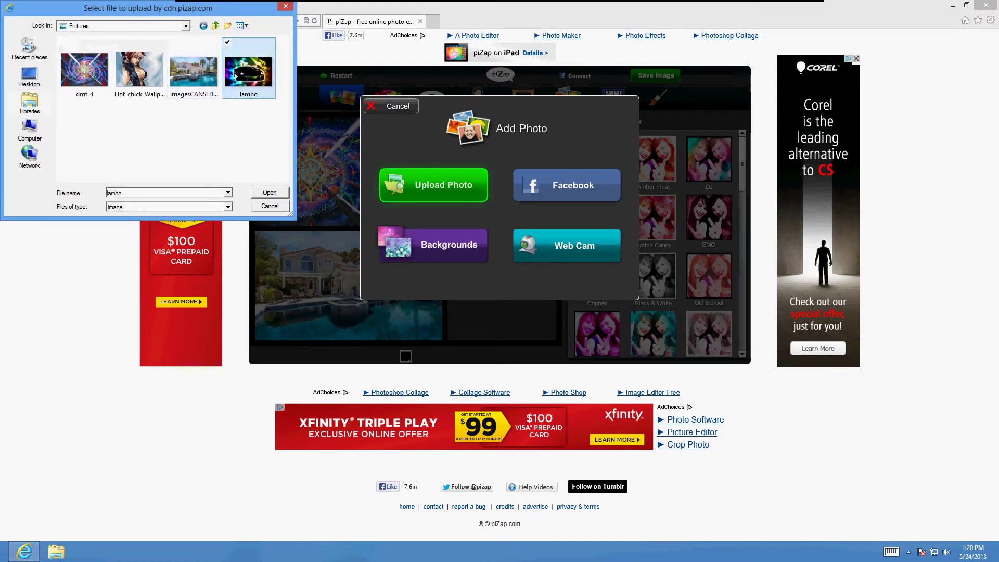
{"action": "key", "text": "Return"}
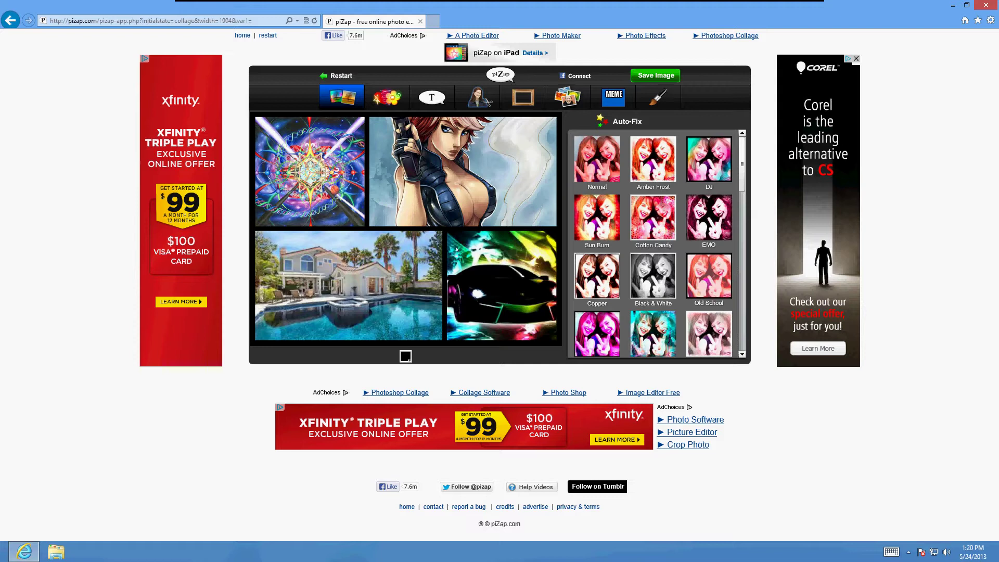
{"action": "left_click", "coordinate": [653, 234]}
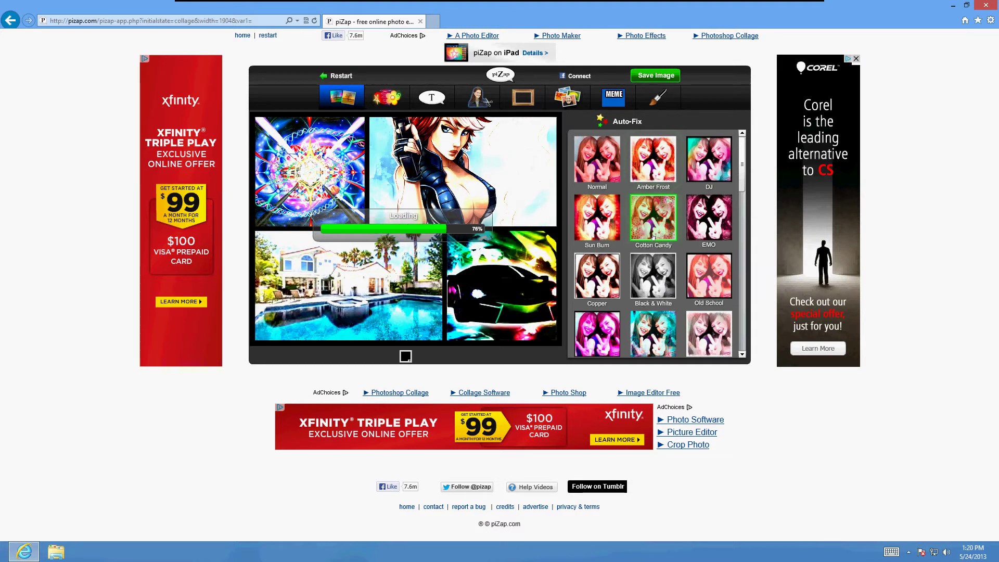
{"action": "left_click", "coordinate": [685, 233]}
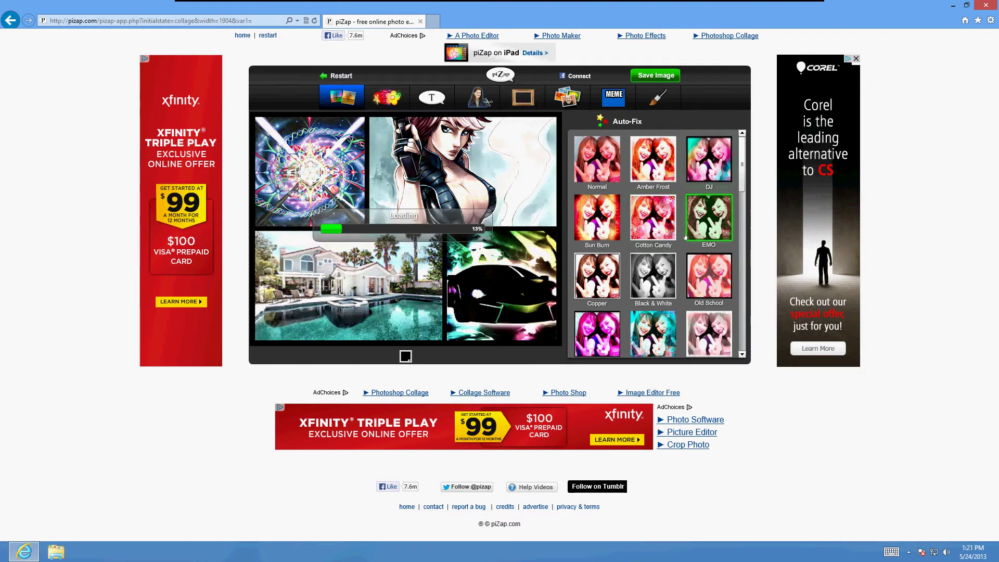
{"action": "left_click", "coordinate": [658, 291]}
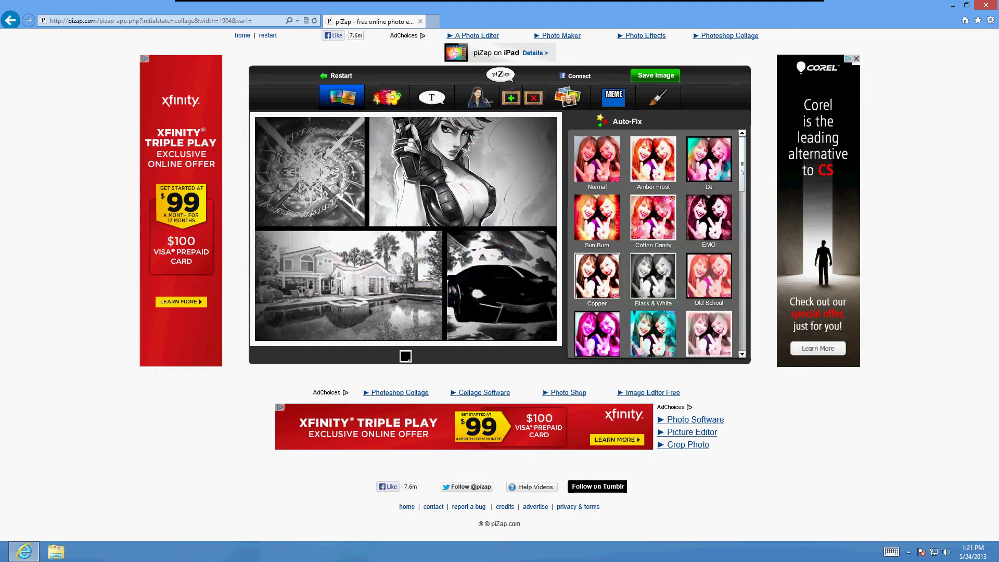
{"action": "scroll", "coordinate": [728, 142], "scroll_direction": "down", "scroll_amount": 3}
{"action": "scroll", "coordinate": [728, 141], "scroll_direction": "up", "scroll_amount": 3}
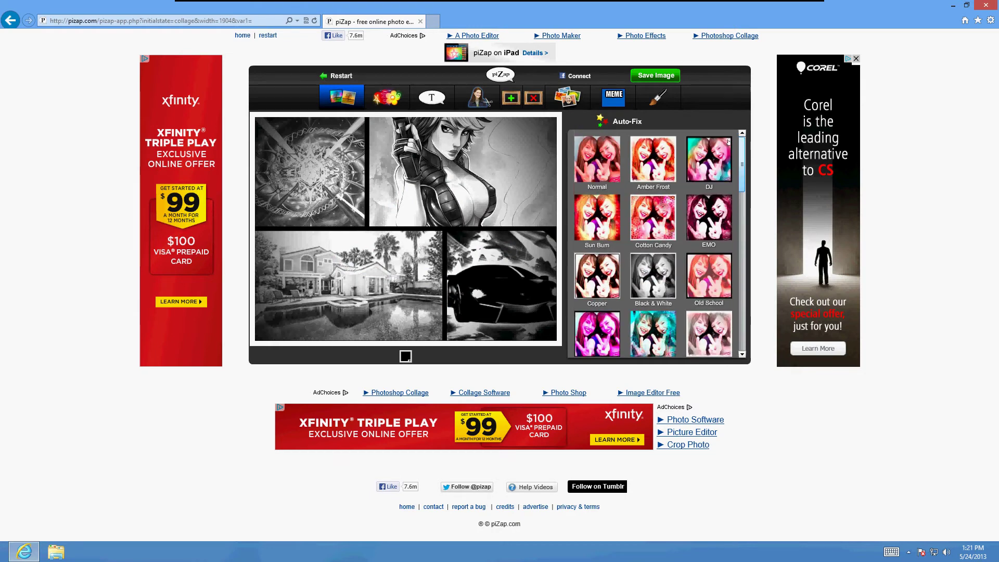
{"action": "left_click", "coordinate": [598, 173]}
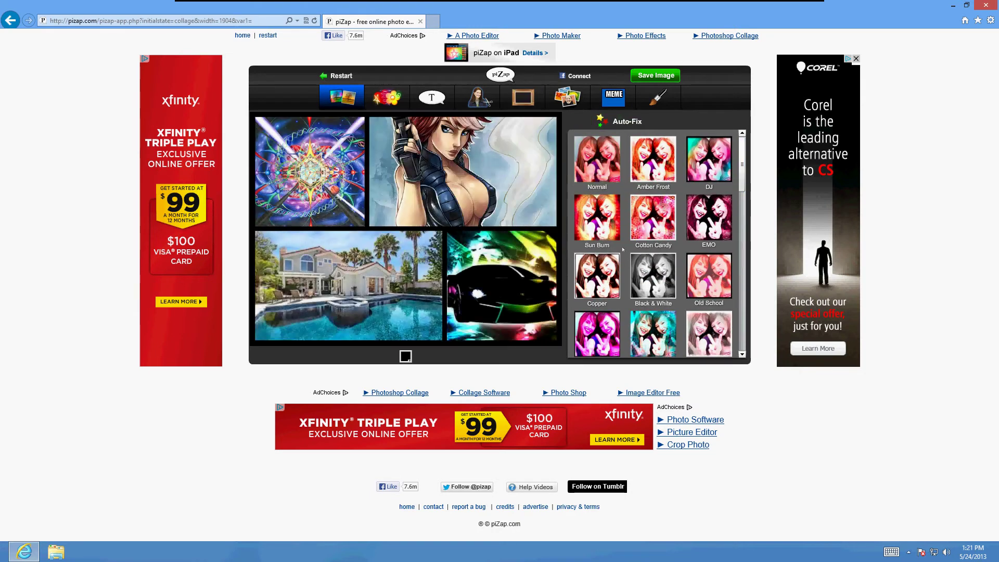
- Save the collage as an image and download it to the Desktop
{"action": "left_click", "coordinate": [642, 77]}
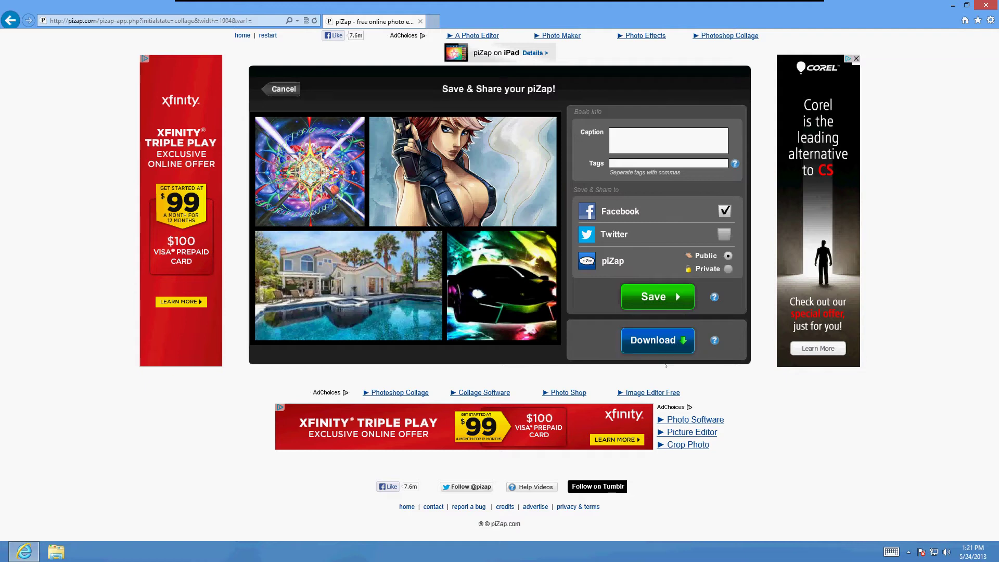
{"action": "left_click", "coordinate": [656, 350]}
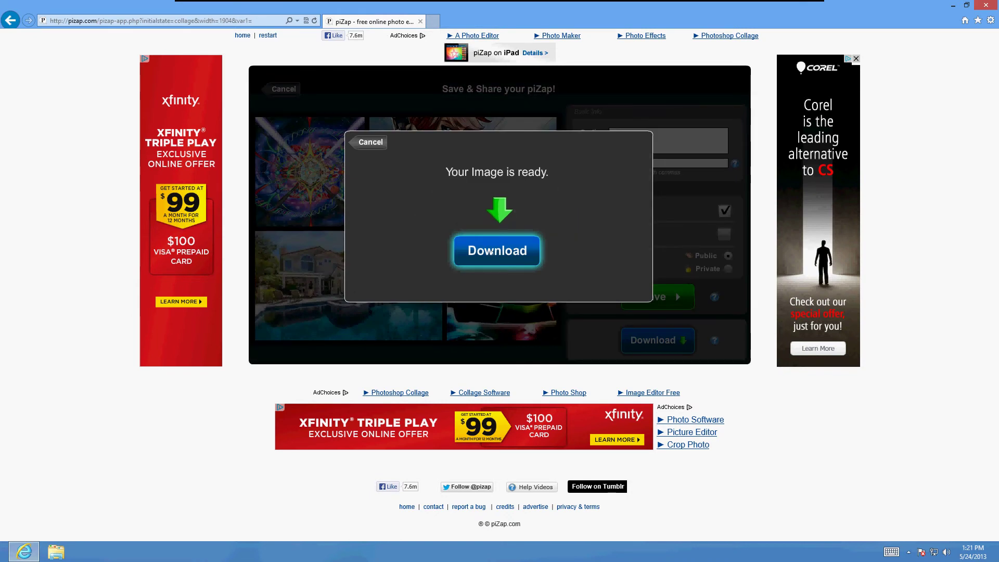
{"action": "left_click", "coordinate": [491, 253]}
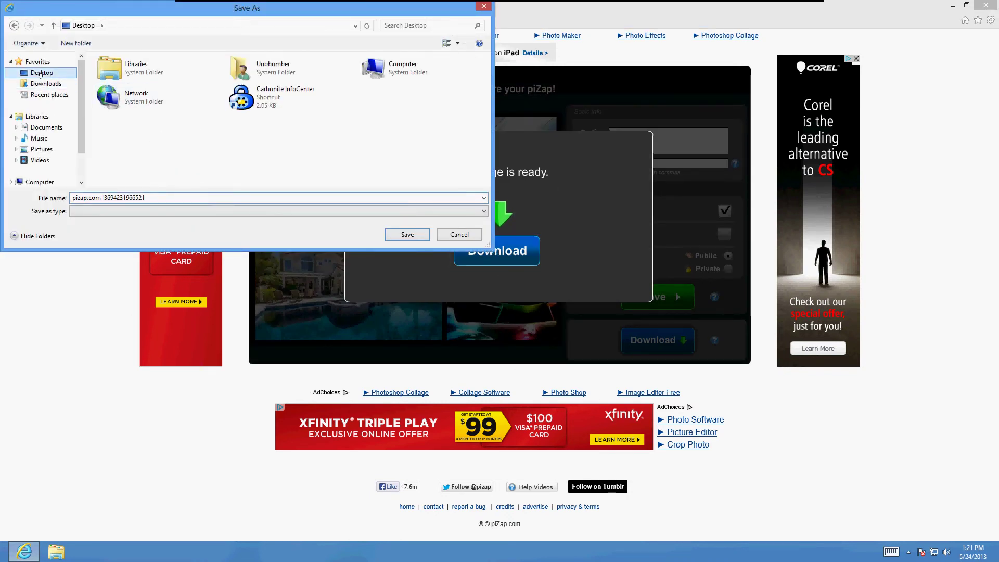
{"action": "key", "text": "Return"}
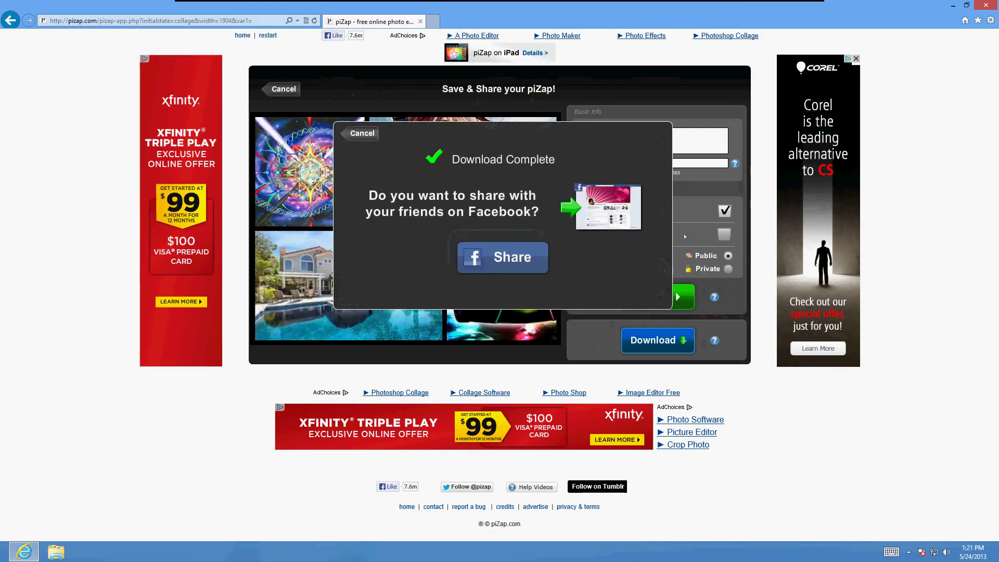
- Minimize Internet Explorer to reveal the desktop with the saved collage file
{"action": "left_click", "coordinate": [952, 6]}
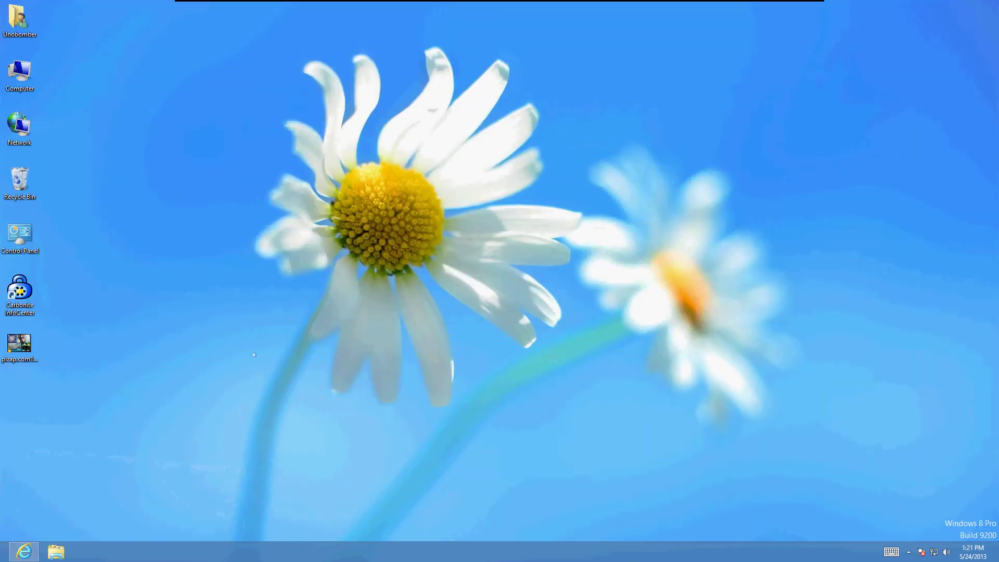